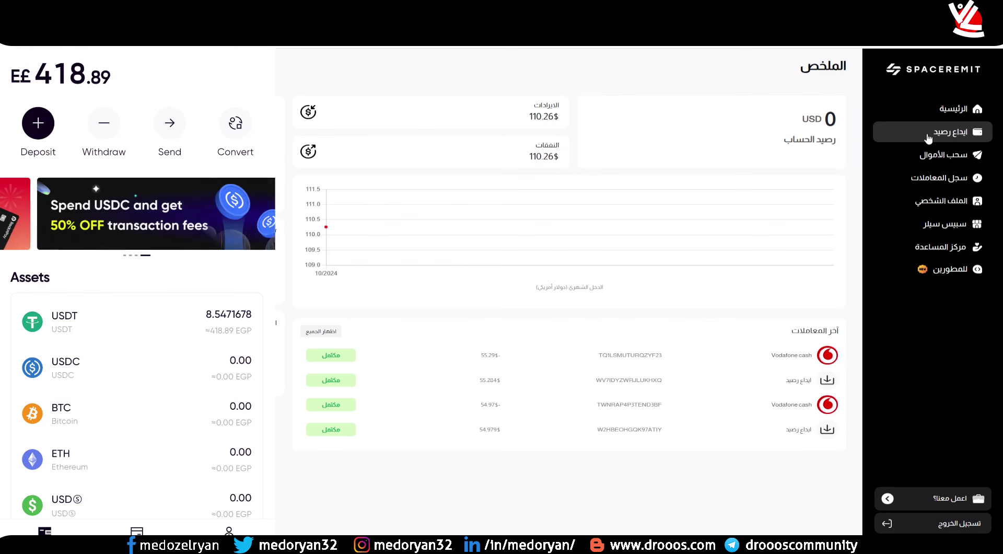
- Browse the deposit page's country list, leave it on global, and choose RedotPay as deposit method
{"action": "left_click", "coordinate": [930, 138]}
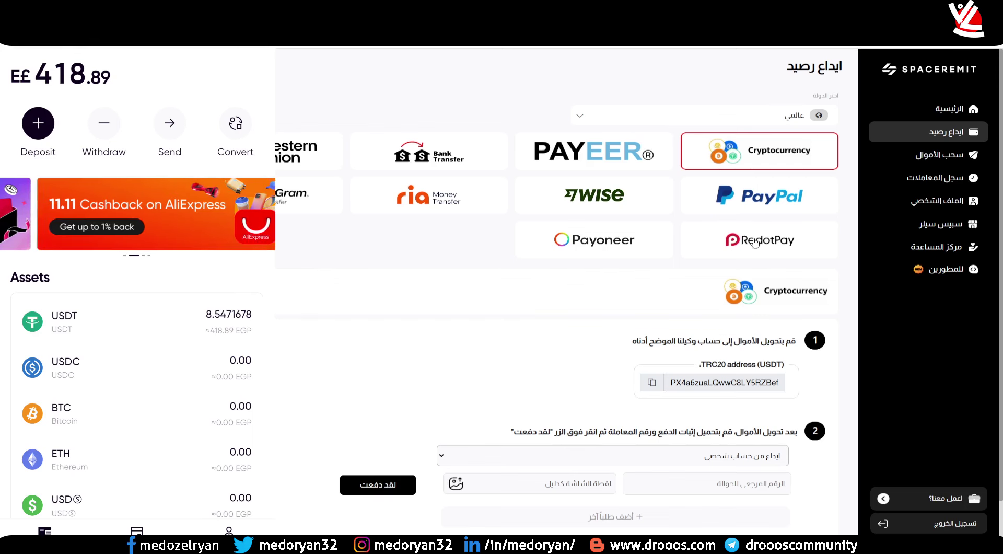
{"action": "left_click", "coordinate": [589, 122]}
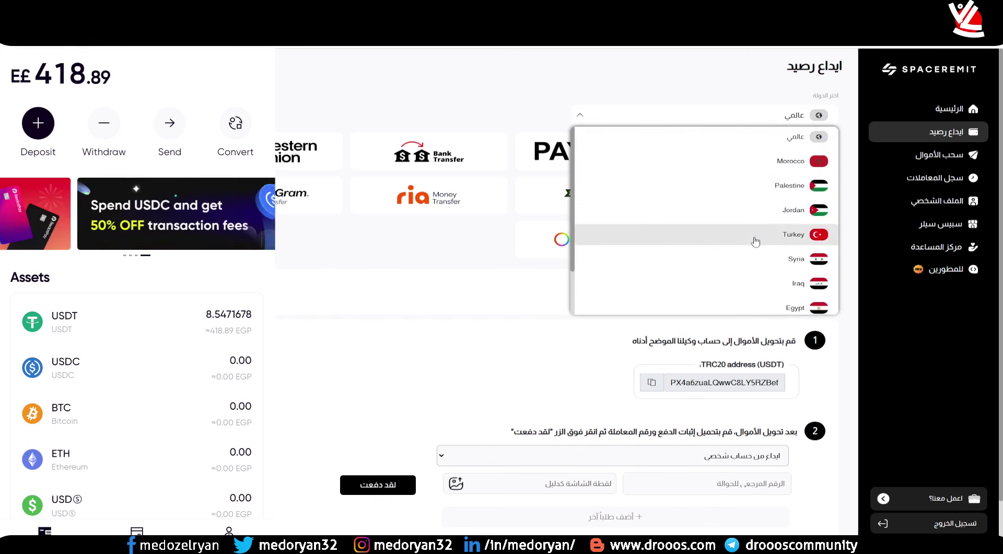
{"action": "scroll", "coordinate": [752, 213], "scroll_direction": "down", "scroll_amount": 1}
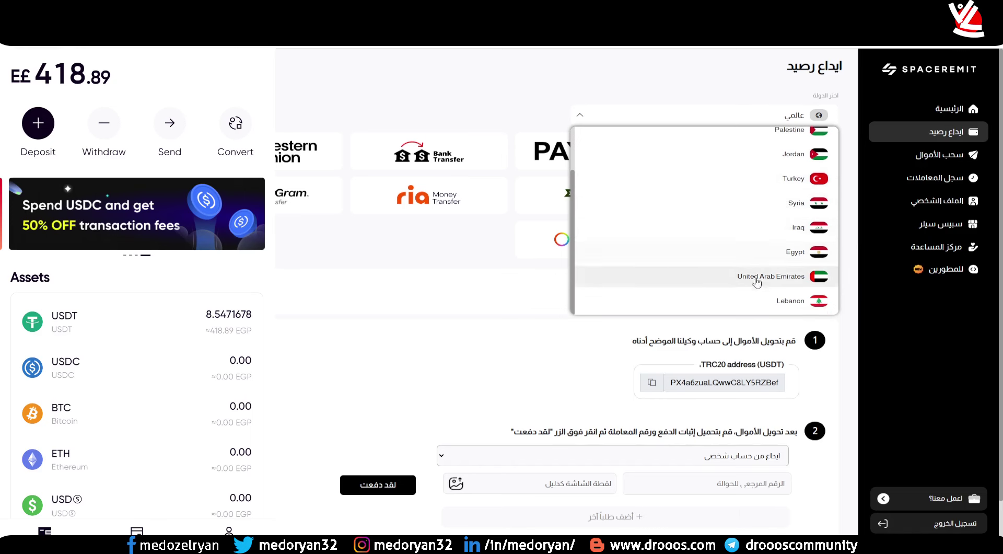
{"action": "scroll", "coordinate": [747, 287], "scroll_direction": "down", "scroll_amount": 1}
{"action": "scroll", "coordinate": [619, 225], "scroll_direction": "up", "scroll_amount": 3}
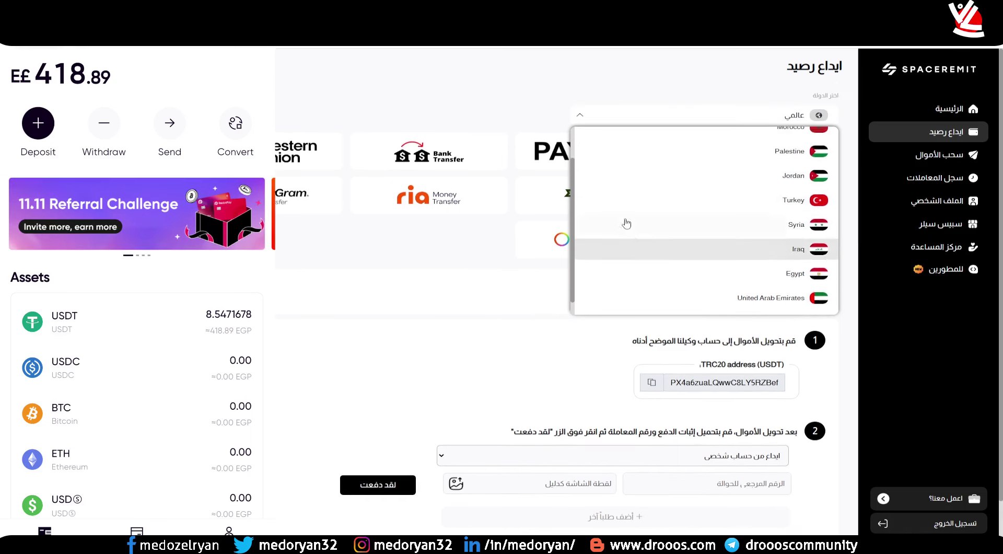
{"action": "left_click", "coordinate": [476, 247]}
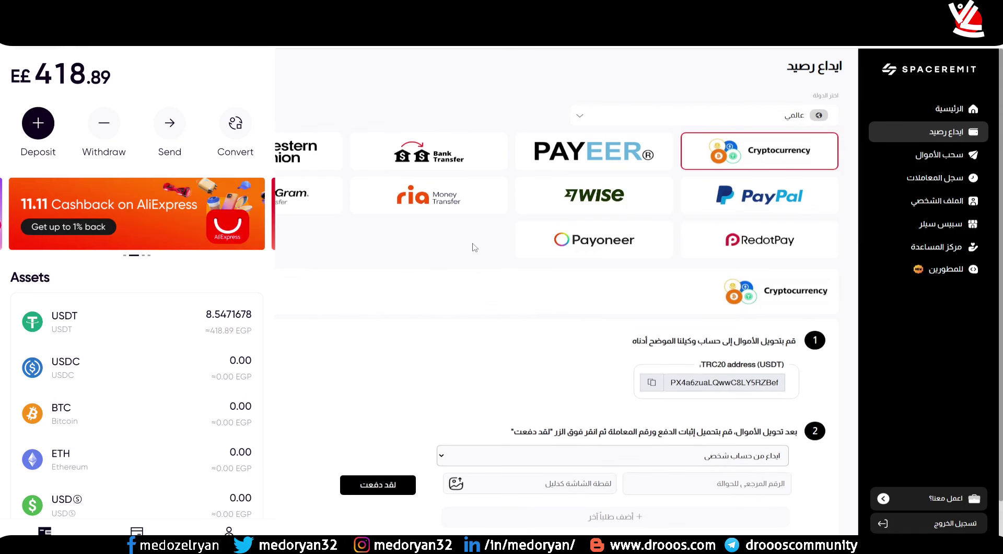
{"action": "left_click", "coordinate": [777, 254]}
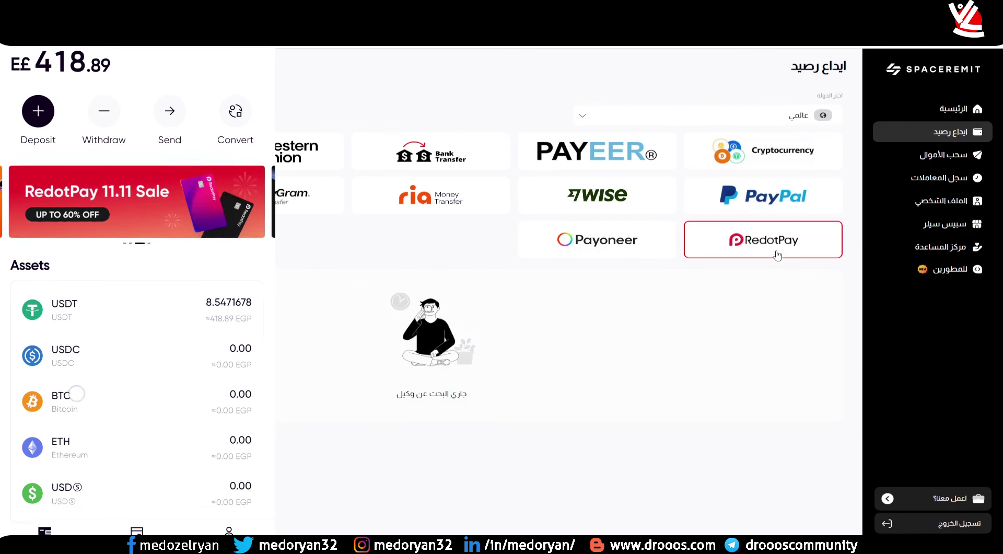
- Scroll down to reveal the RedotPay agent's ID and the payment-proof form
{"action": "scroll", "coordinate": [695, 374], "scroll_direction": "down", "scroll_amount": 1}
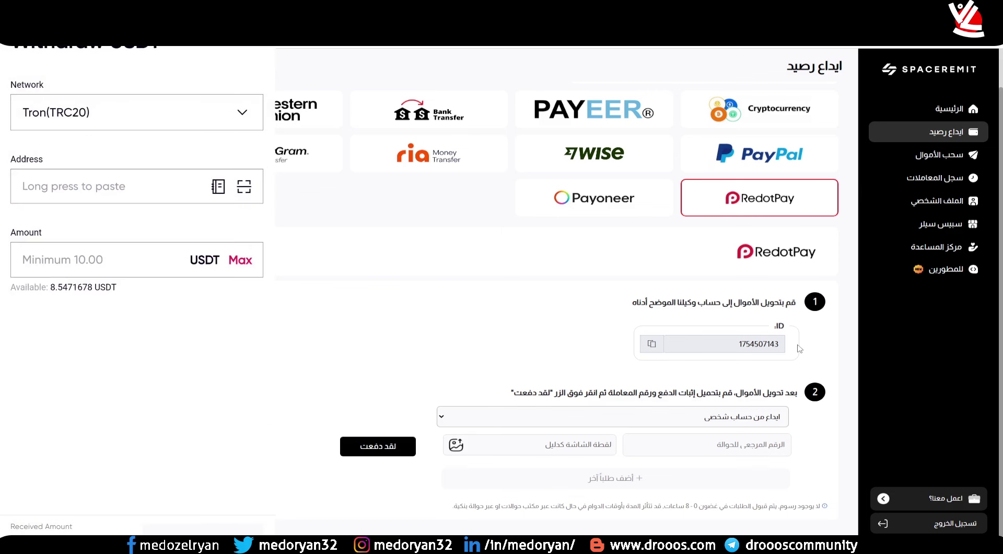
- Enter the SpaceRemit agent's ID as the RedotPay withdrawal address and move to the amount
{"action": "double_click", "coordinate": [745, 345]}
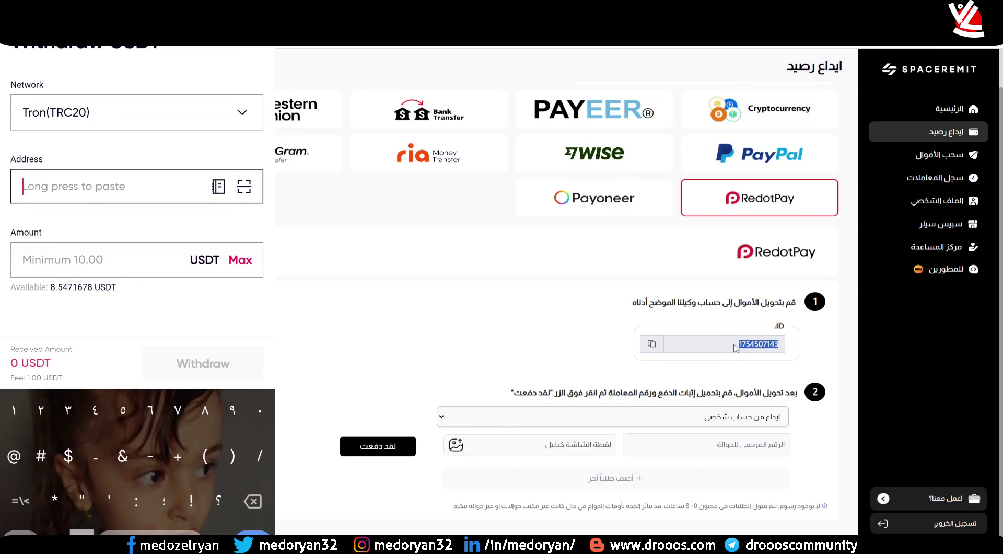
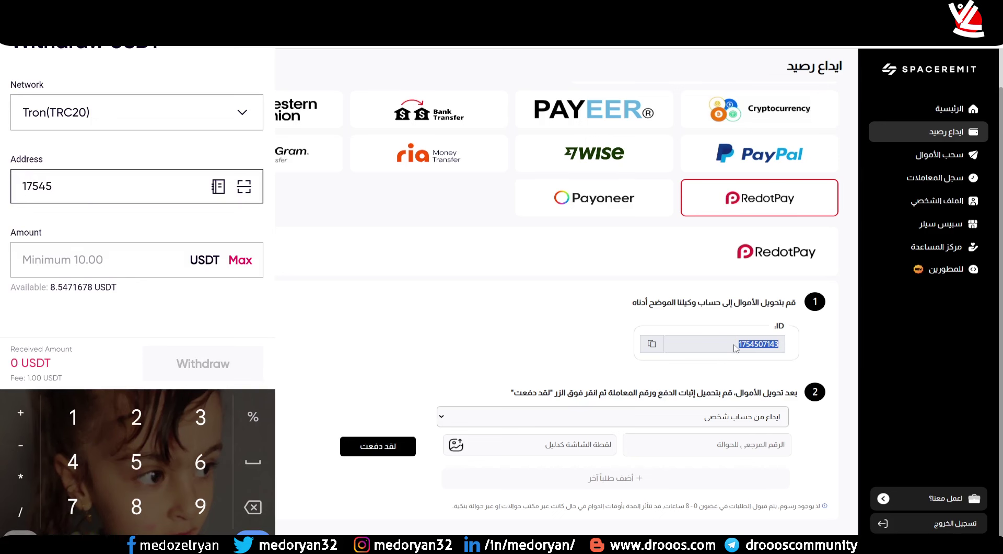
{"action": "key", "text": "Escape"}
{"action": "left_click", "coordinate": [105, 260]}
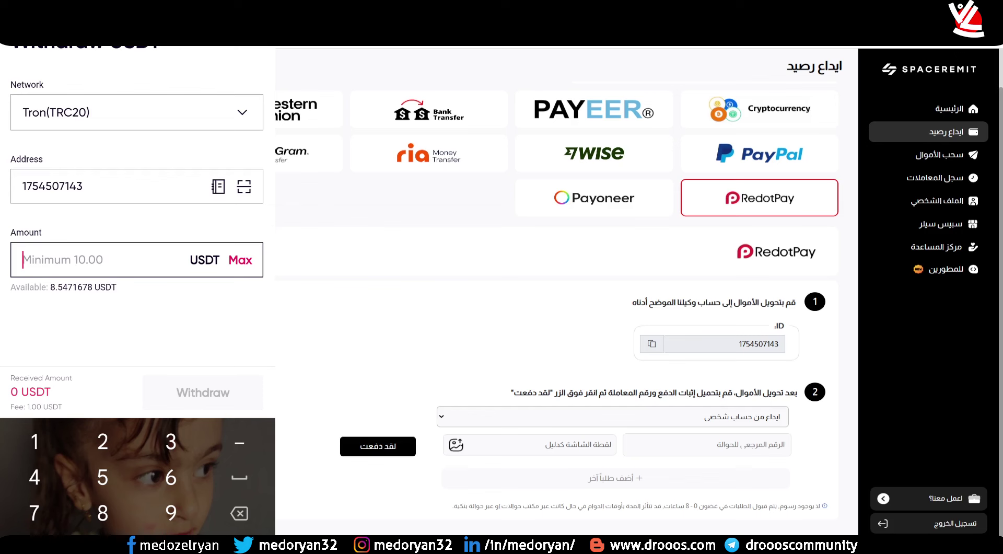
- Trim the last digit of the address, then back out to the RedotPay home screen
{"action": "left_click", "coordinate": [83, 186]}
{"action": "left_click", "coordinate": [261, 510]}
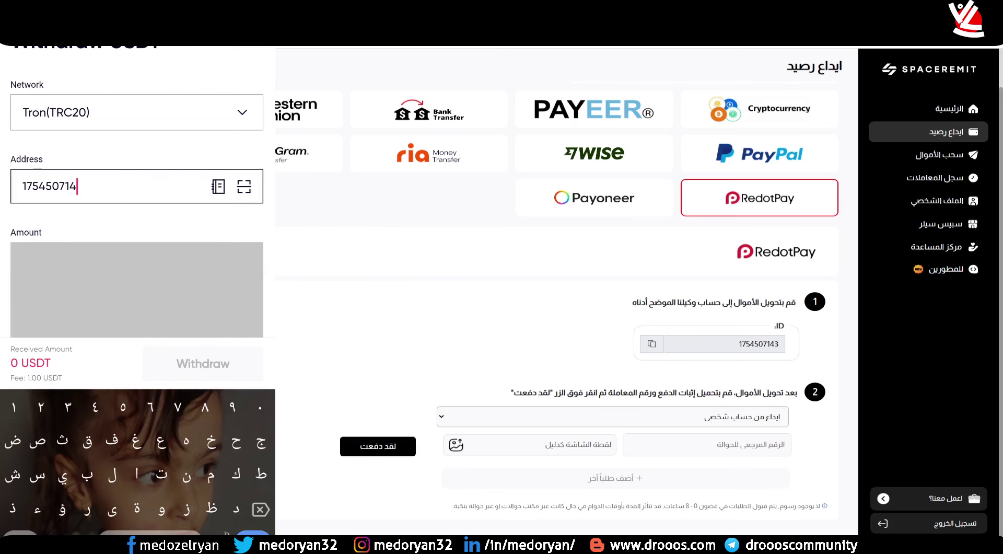
{"action": "scroll", "coordinate": [199, 235], "scroll_direction": "down", "scroll_amount": 3}
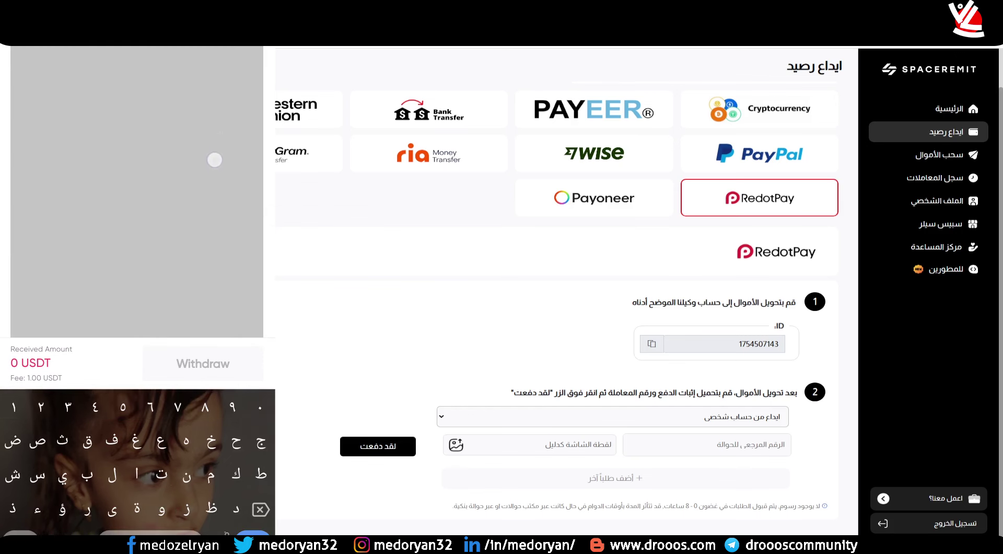
{"action": "scroll", "coordinate": [215, 320], "scroll_direction": "down", "scroll_amount": 2}
{"action": "left_click_drag", "start_coordinate": [264, 330], "coordinate": [229, 329]}
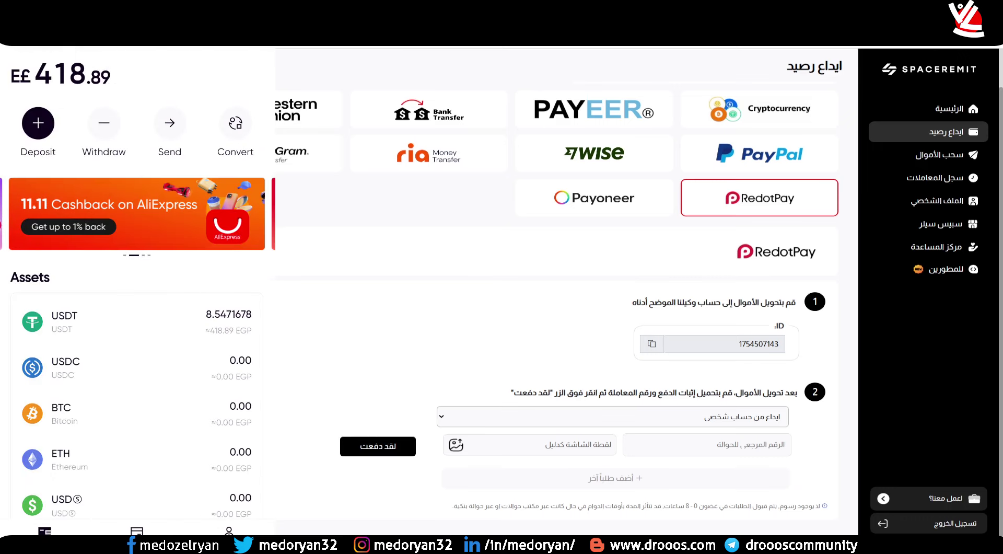
- Start a 50 USDT withdrawal in RedotPay and copy the agent's ID for the address
{"action": "left_click", "coordinate": [137, 264]}
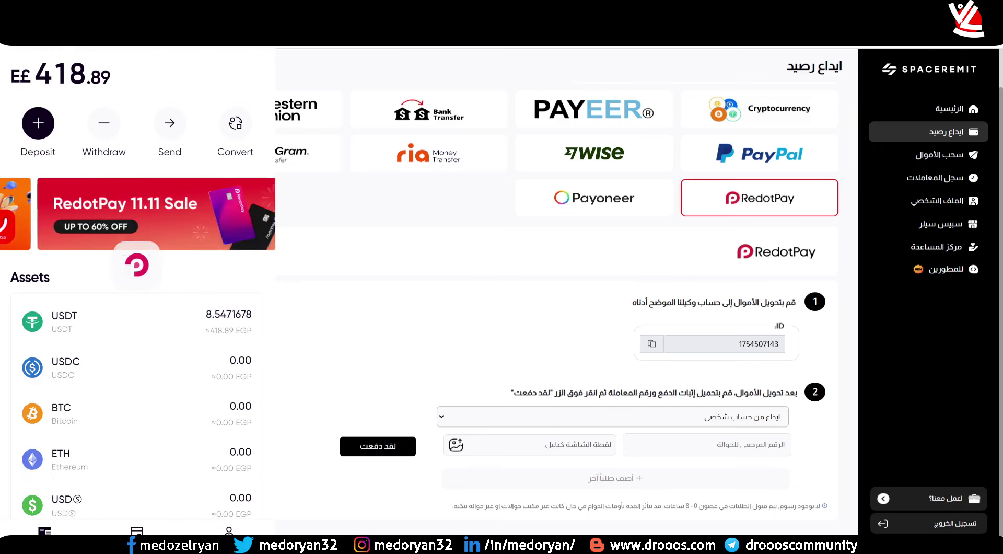
{"action": "left_click", "coordinate": [96, 397]}
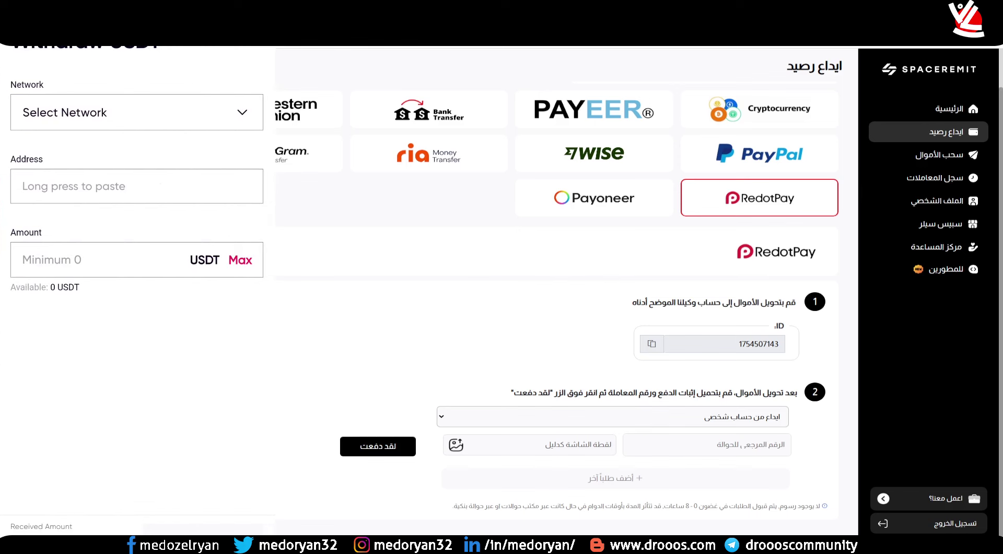
{"action": "left_click", "coordinate": [94, 264]}
{"action": "type", "text": "50"}
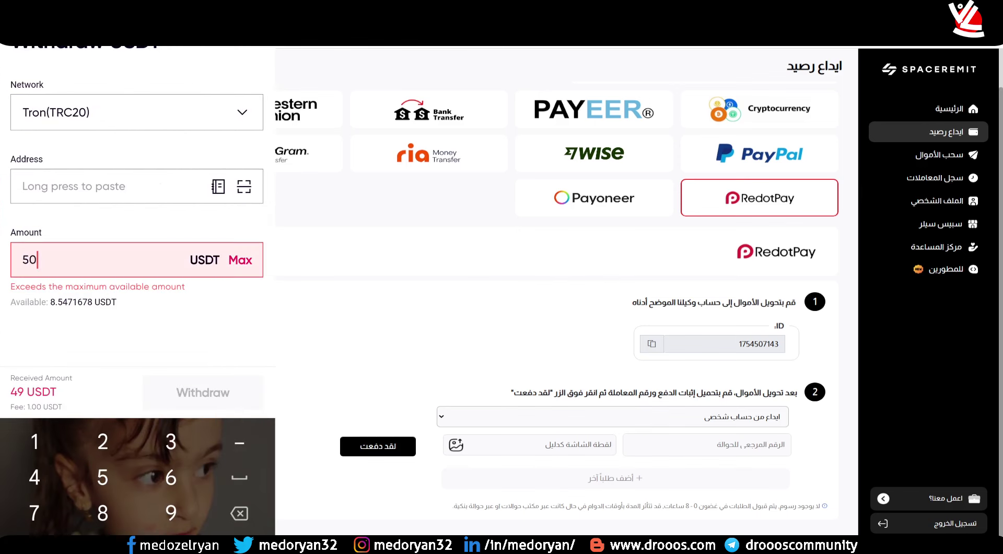
{"action": "left_click", "coordinate": [104, 186]}
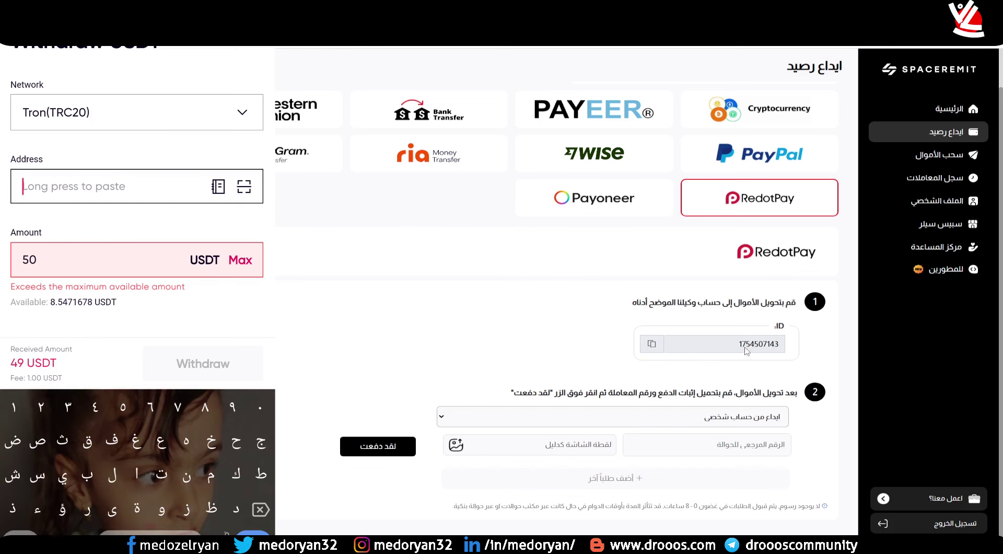
{"action": "left_click_drag", "start_coordinate": [739, 344], "coordinate": [756, 345]}
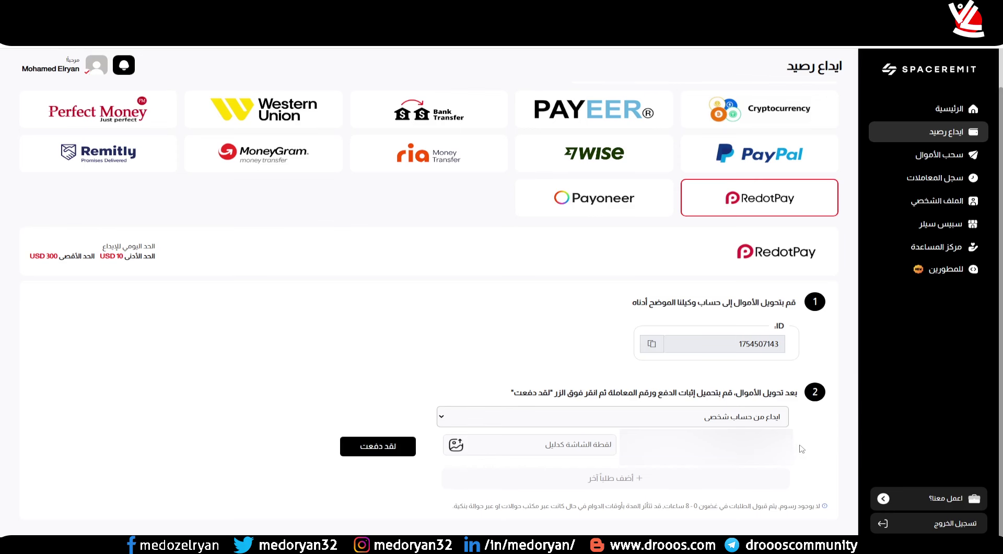
- Attach the receipt screenshot as proof, confirm the payment with لقد دفعت, and view the summary
{"action": "left_click", "coordinate": [532, 448]}
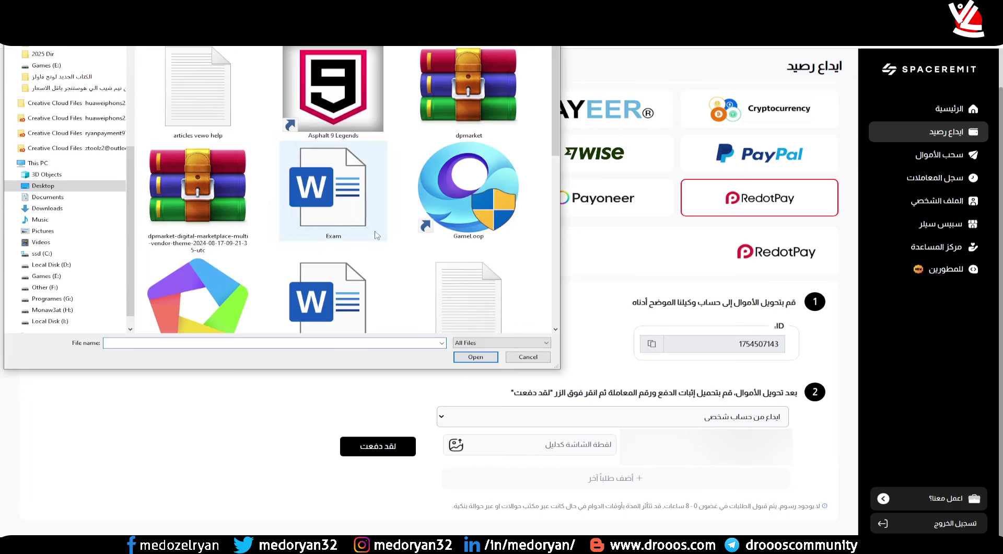
{"action": "scroll", "coordinate": [418, 257], "scroll_direction": "down", "scroll_amount": 5}
{"action": "double_click", "coordinate": [469, 178]}
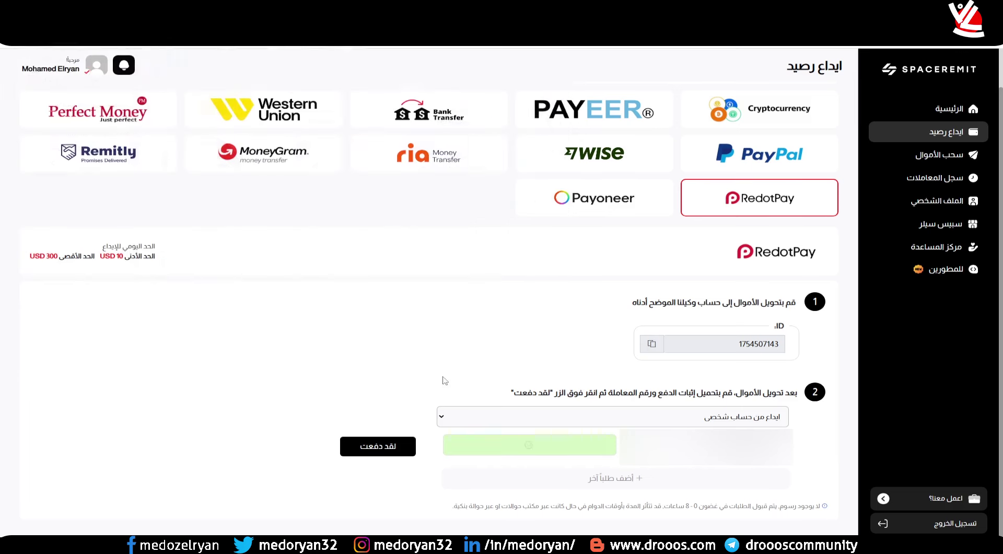
{"action": "left_click", "coordinate": [394, 447]}
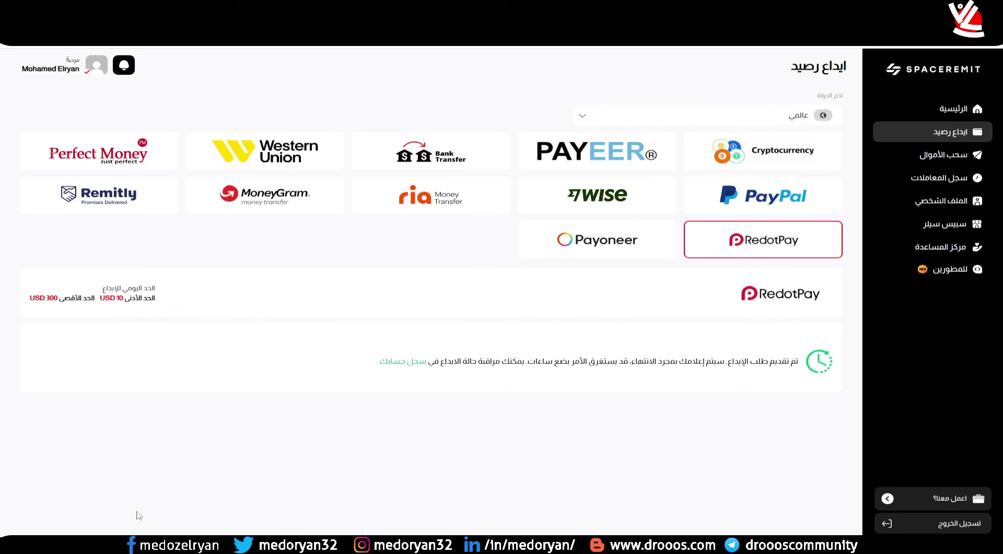
{"action": "left_click", "coordinate": [949, 184]}
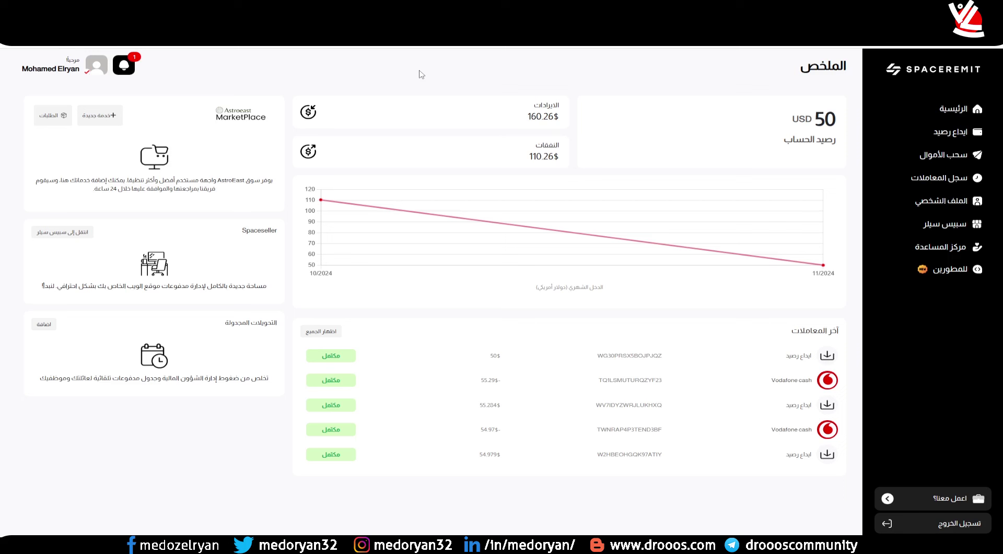
- Start a 50 USD withdrawal with the global transfer type
{"action": "left_click_drag", "start_coordinate": [839, 120], "coordinate": [783, 144]}
{"action": "left_click", "coordinate": [783, 143]}
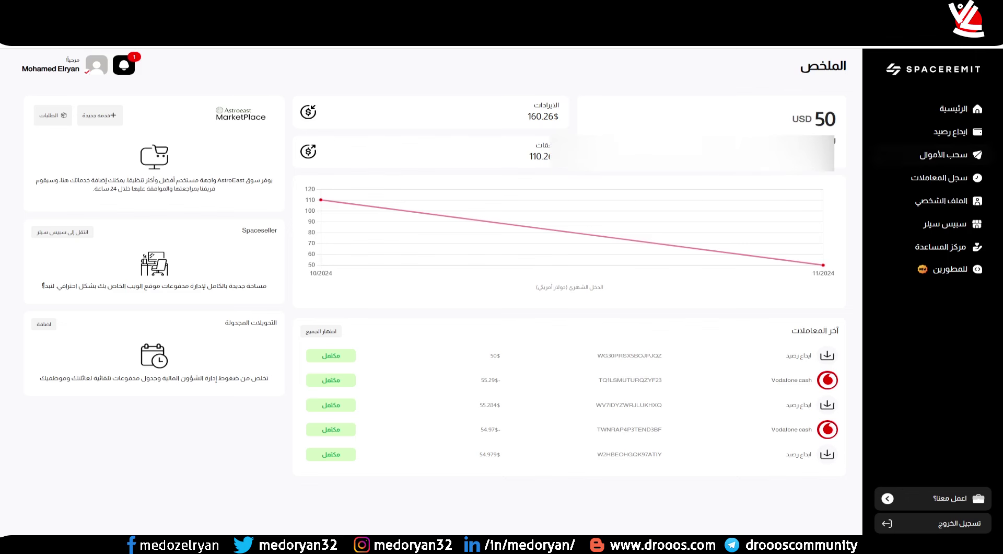
{"action": "left_click", "coordinate": [944, 155]}
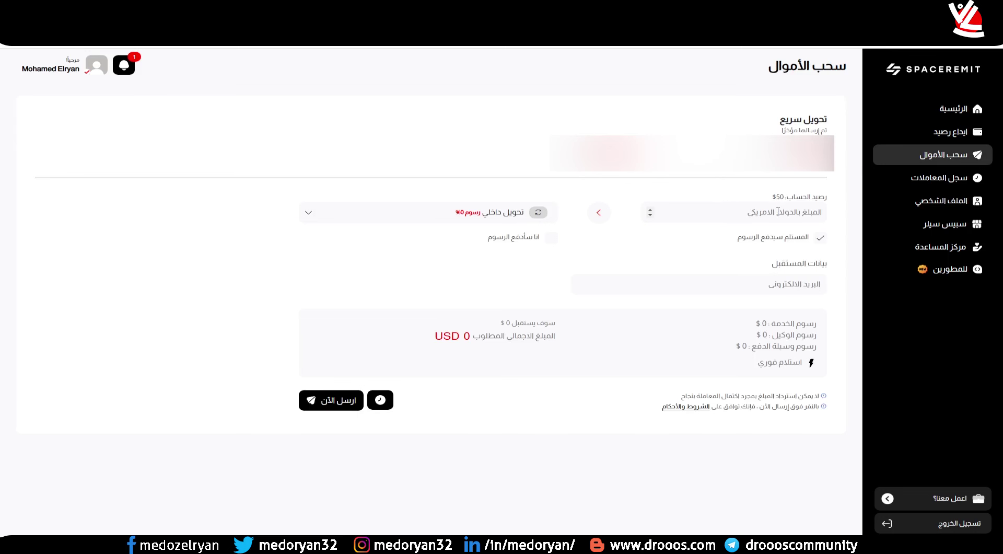
{"action": "type", "text": "50"}
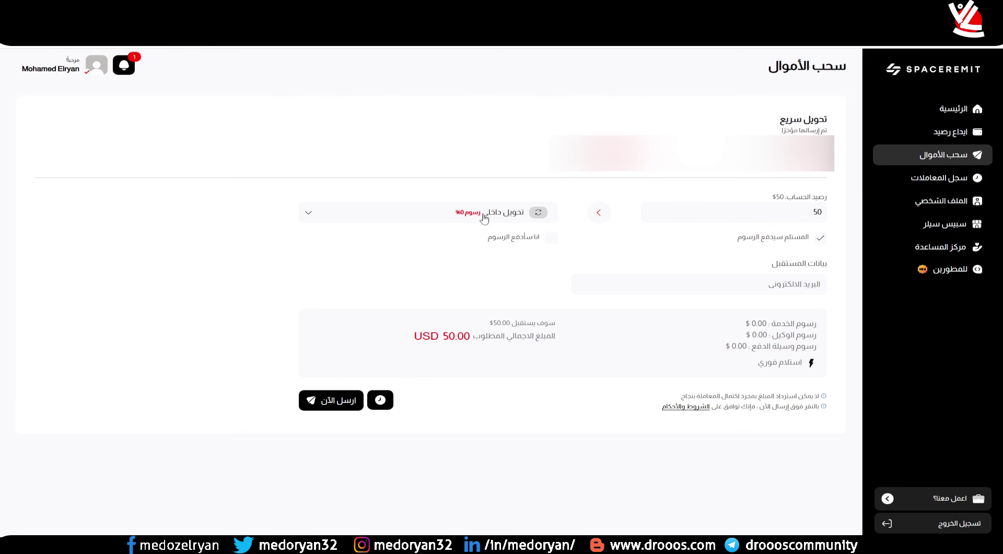
{"action": "left_click", "coordinate": [484, 219]}
{"action": "left_click", "coordinate": [502, 268]}
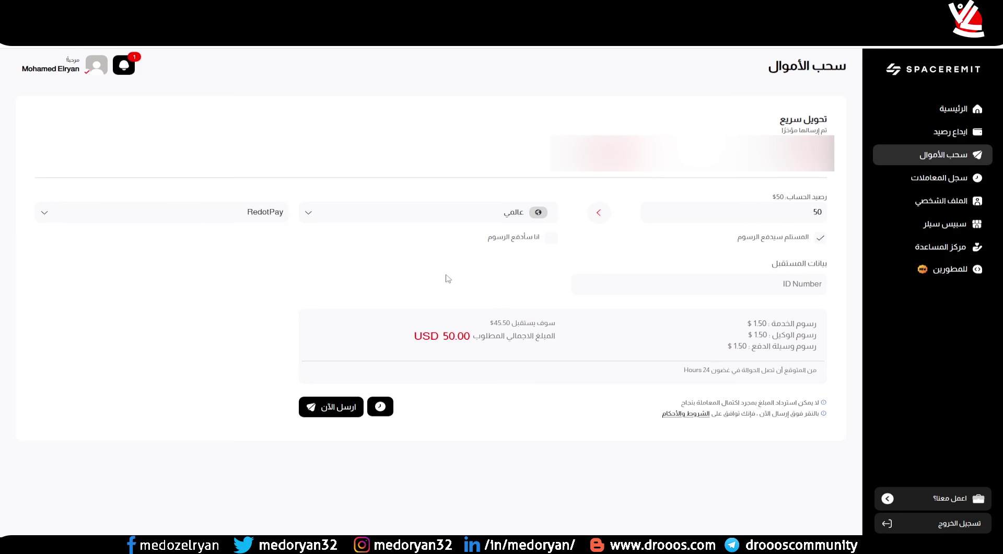
- Set the withdrawal country to Egypt and the payout method to Vodafone cash
{"action": "left_click", "coordinate": [243, 215]}
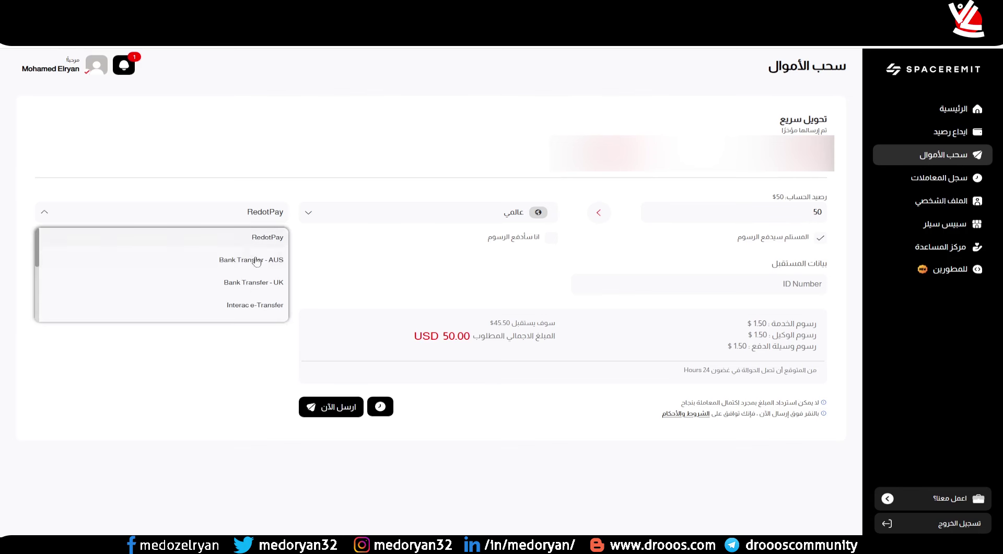
{"action": "left_click", "coordinate": [484, 213]}
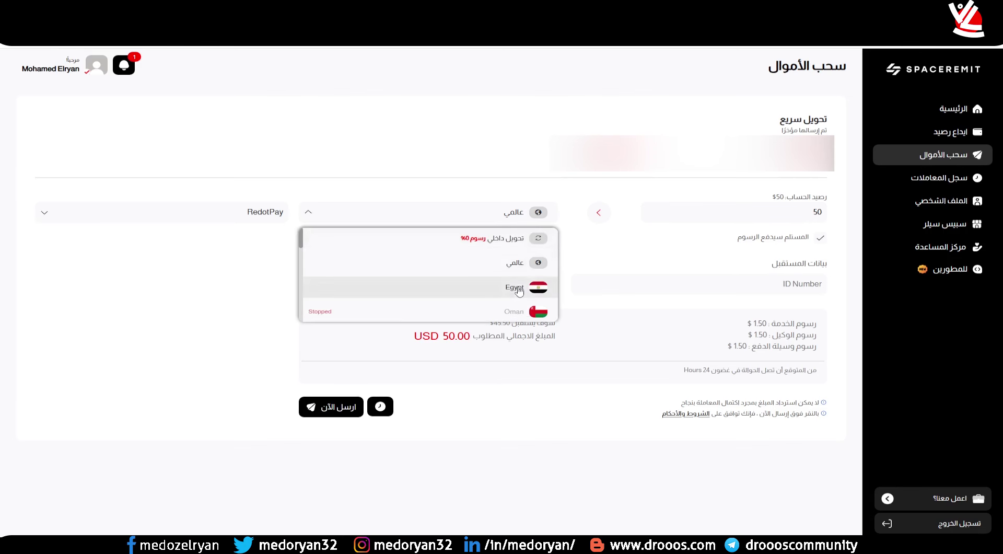
{"action": "left_click", "coordinate": [519, 291]}
{"action": "left_click", "coordinate": [247, 214]}
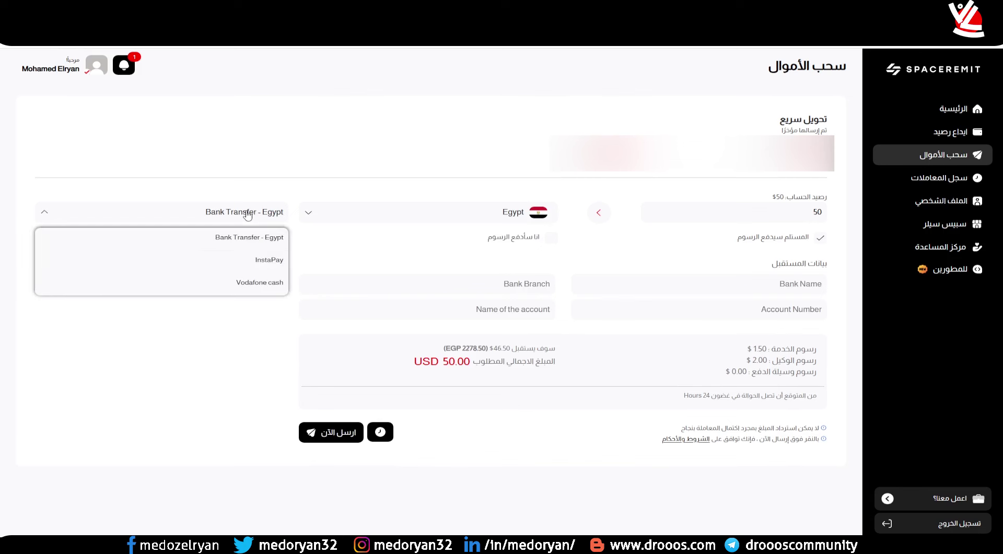
{"action": "left_click", "coordinate": [256, 282]}
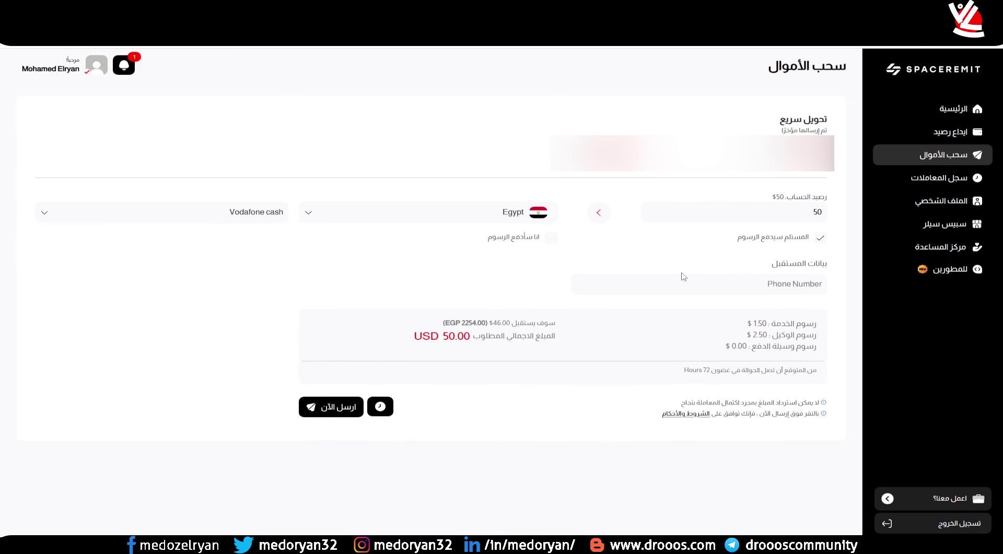
- Try sender-pays fees (USD 54.00 total), then switch to the recipient paying the fees
{"action": "left_click", "coordinate": [552, 239]}
{"action": "left_click_drag", "start_coordinate": [449, 339], "coordinate": [458, 341]}
{"action": "left_click", "coordinate": [475, 338]}
{"action": "left_click", "coordinate": [822, 242]}
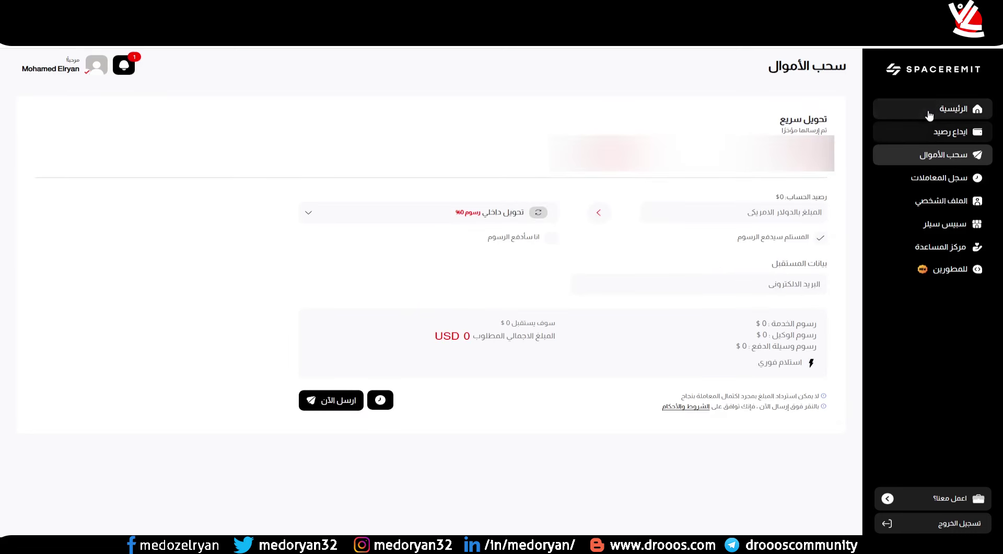
- Go to the SpaceRemit account summary page
{"action": "left_click", "coordinate": [961, 109]}
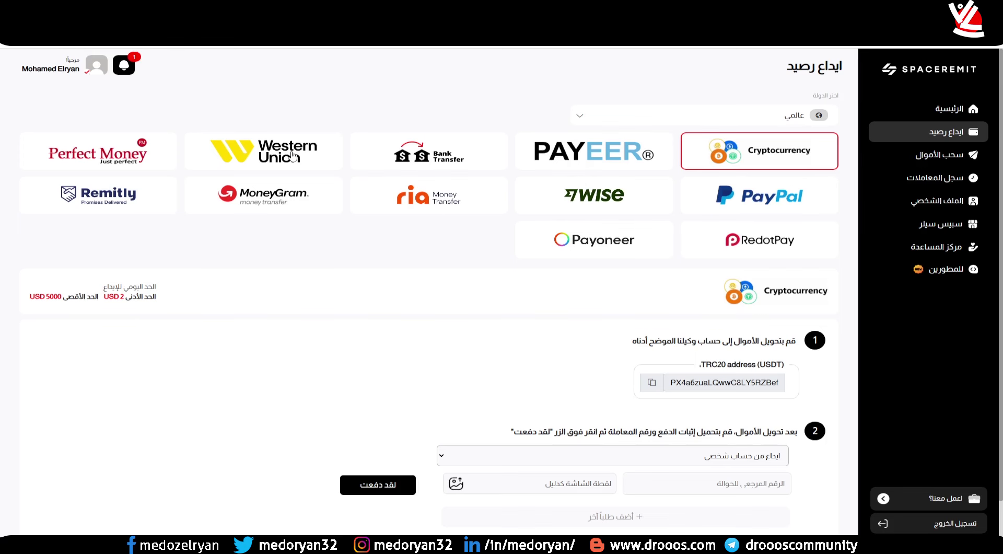
- Check the deposit agents for Morocco, Palestine, Jordan, Turkey and Syria
{"action": "left_click", "coordinate": [768, 116]}
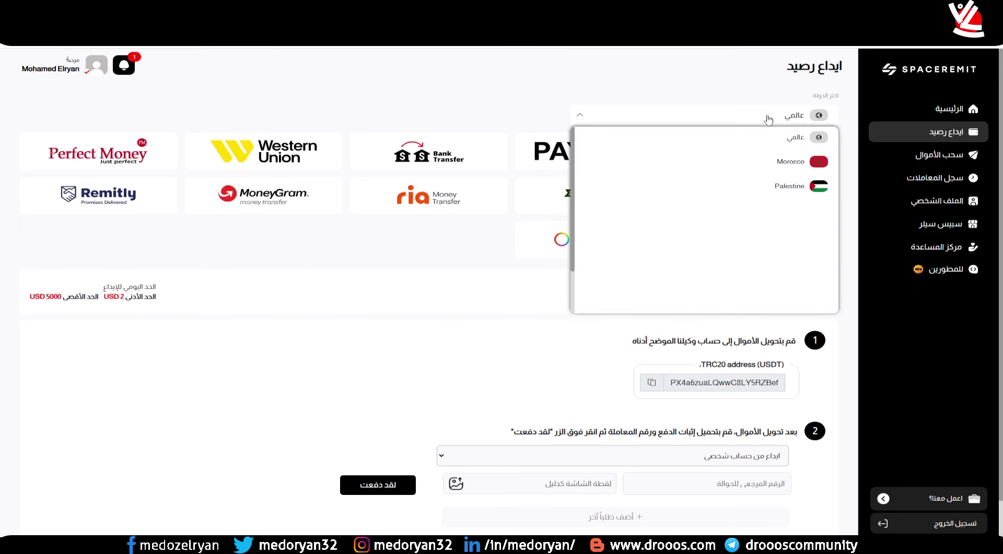
{"action": "left_click", "coordinate": [768, 162]}
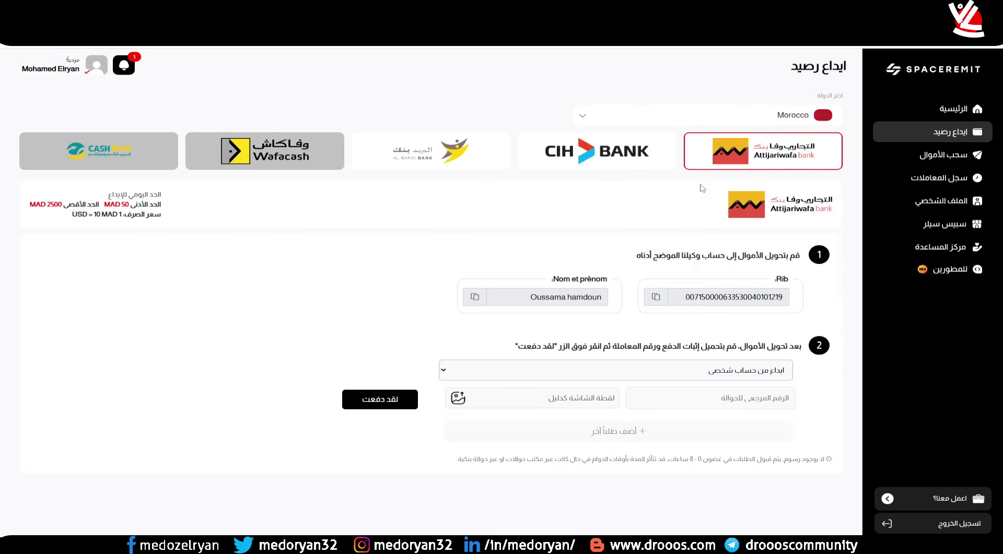
{"action": "left_click", "coordinate": [766, 117]}
{"action": "left_click", "coordinate": [768, 195]}
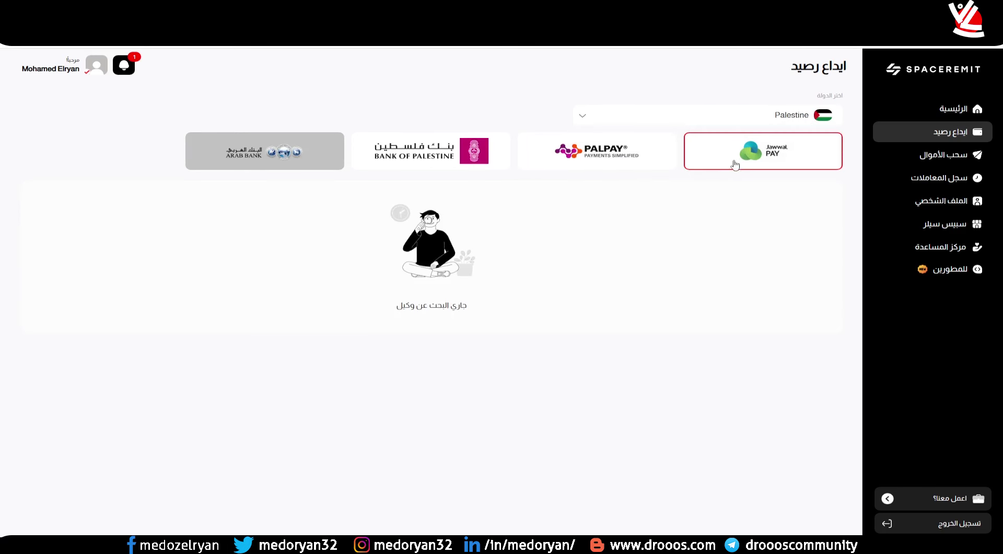
{"action": "left_click", "coordinate": [787, 120]}
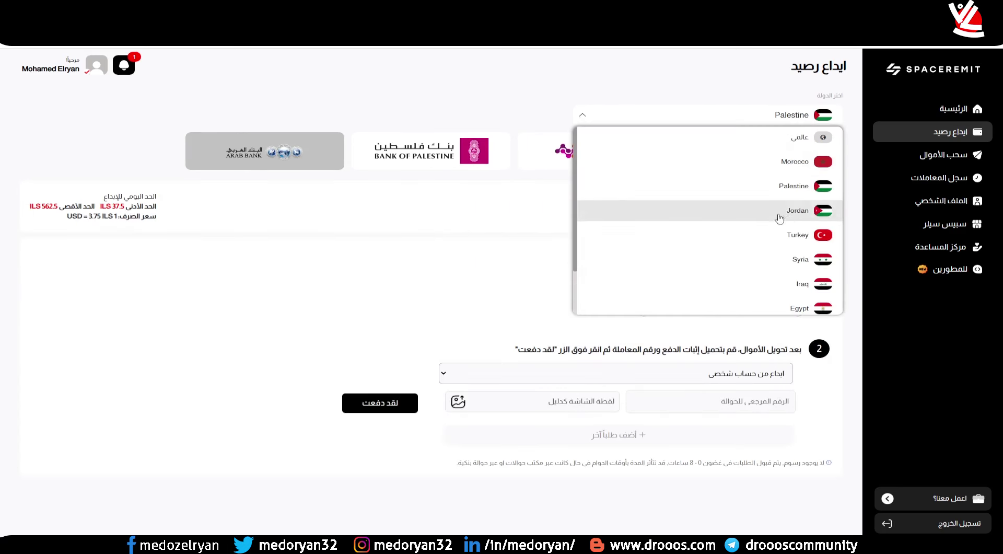
{"action": "left_click", "coordinate": [784, 216]}
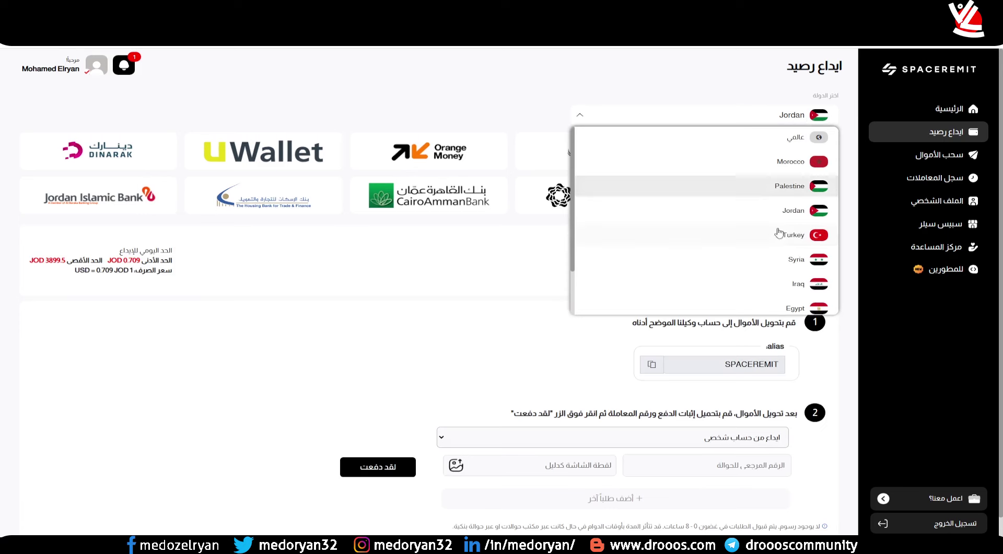
{"action": "left_click", "coordinate": [758, 241]}
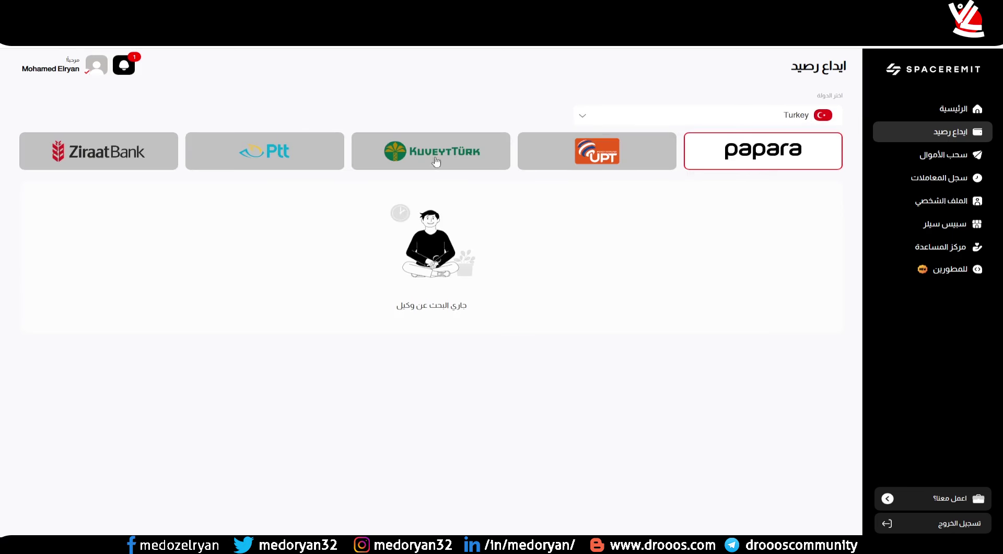
{"action": "left_click", "coordinate": [751, 116]}
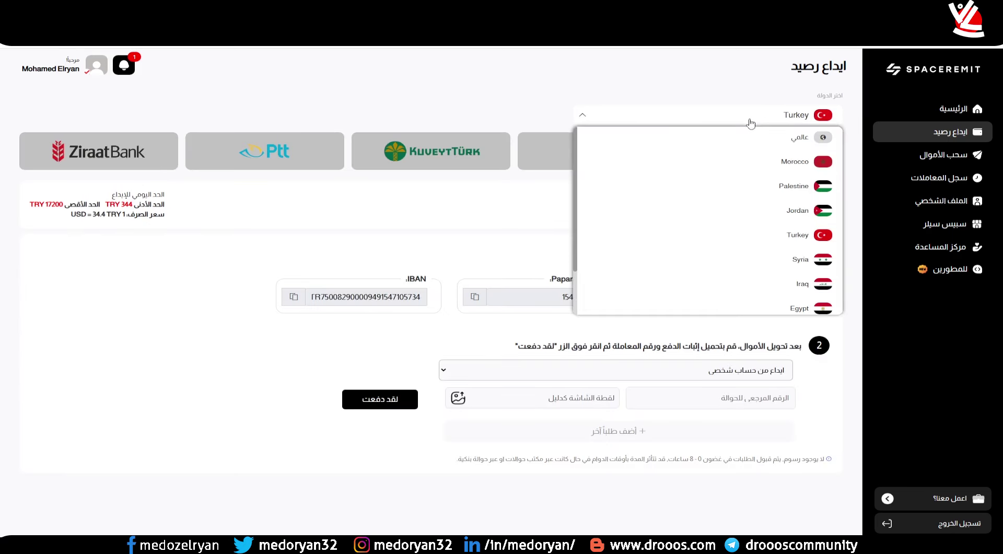
{"action": "left_click", "coordinate": [749, 258]}
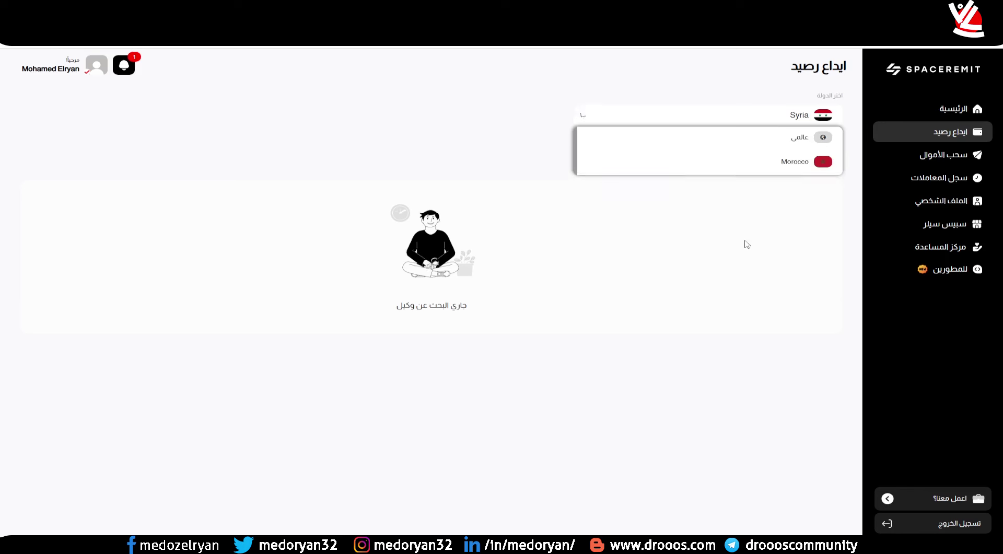
- Check the agents for Iraq, Egypt, UAE and Lebanon, finishing on Egypt
{"action": "left_click", "coordinate": [773, 118]}
{"action": "left_click", "coordinate": [762, 284]}
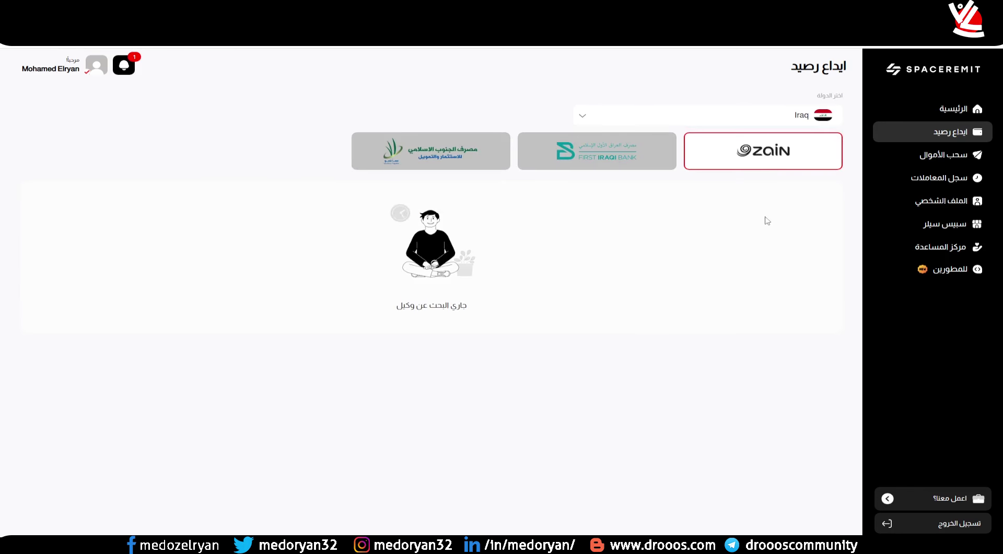
{"action": "left_click", "coordinate": [793, 124]}
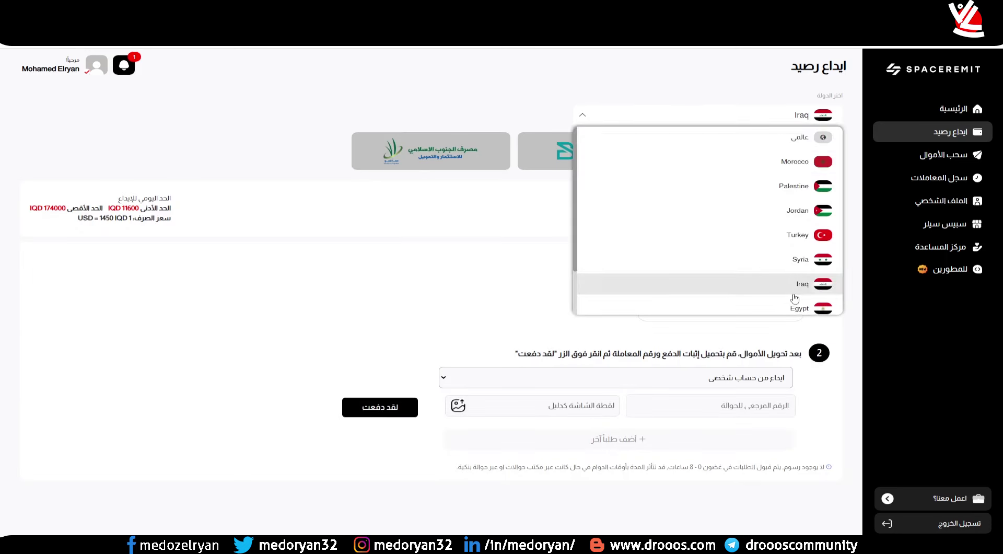
{"action": "scroll", "coordinate": [800, 261], "scroll_direction": "down", "scroll_amount": 2}
{"action": "left_click", "coordinate": [800, 255]}
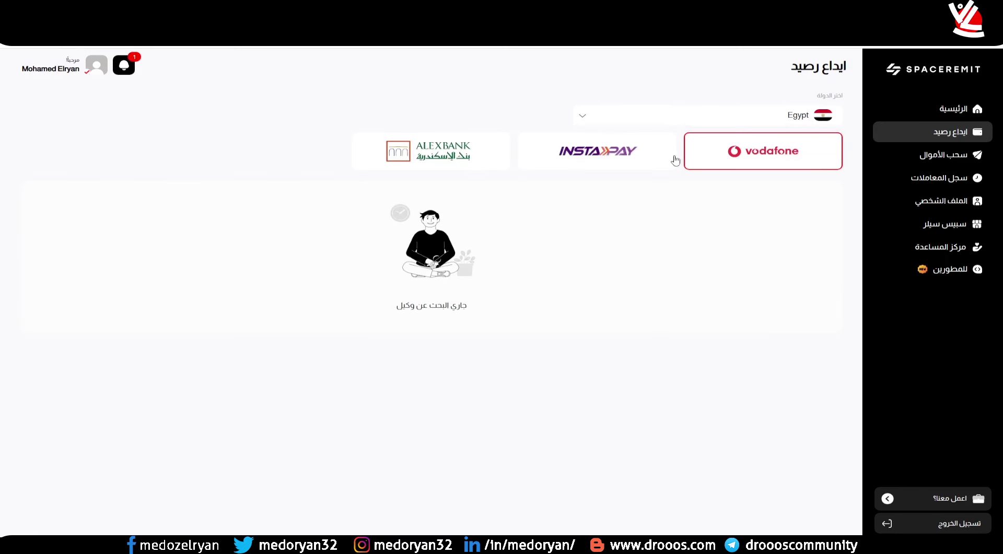
{"action": "left_click", "coordinate": [790, 120]}
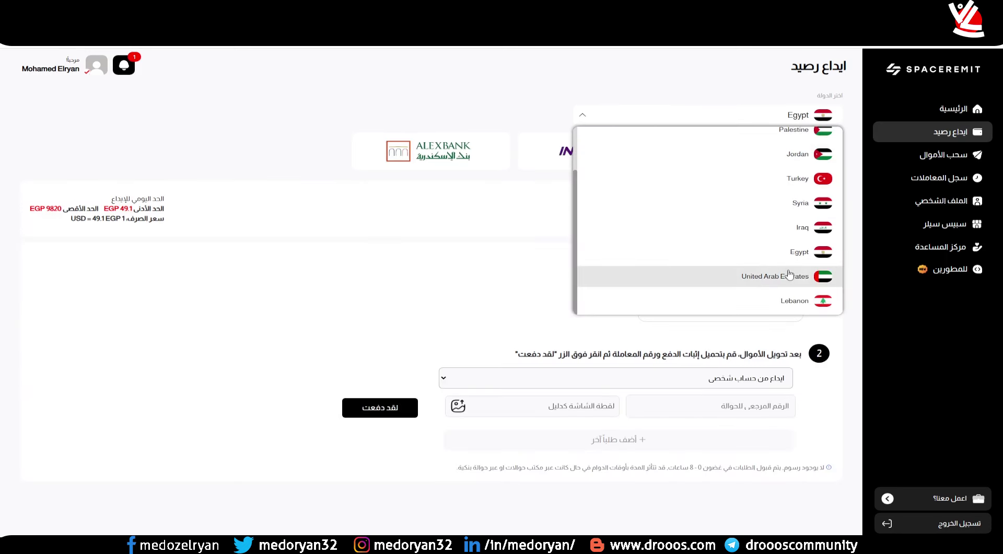
{"action": "left_click", "coordinate": [791, 276]}
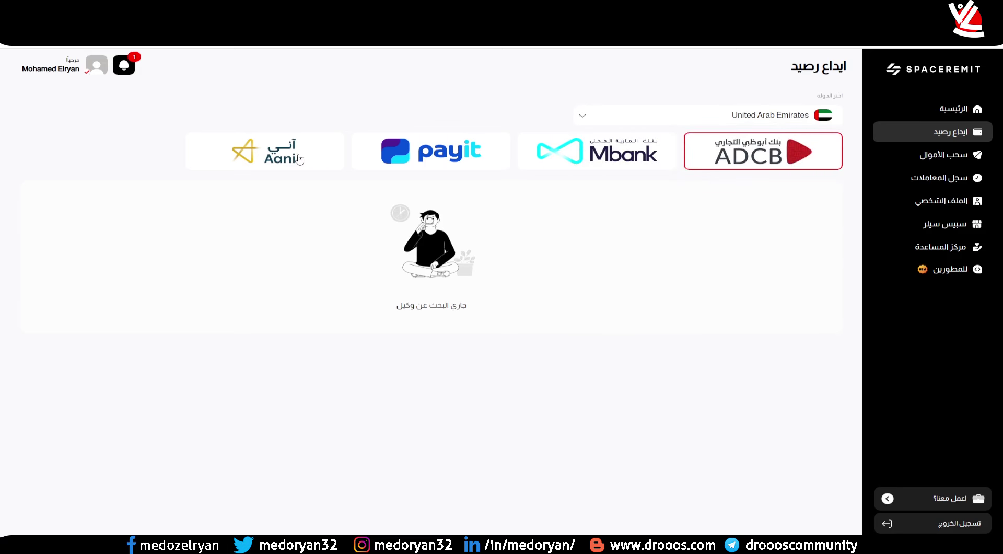
{"action": "left_click", "coordinate": [791, 120]}
{"action": "left_click", "coordinate": [795, 300]}
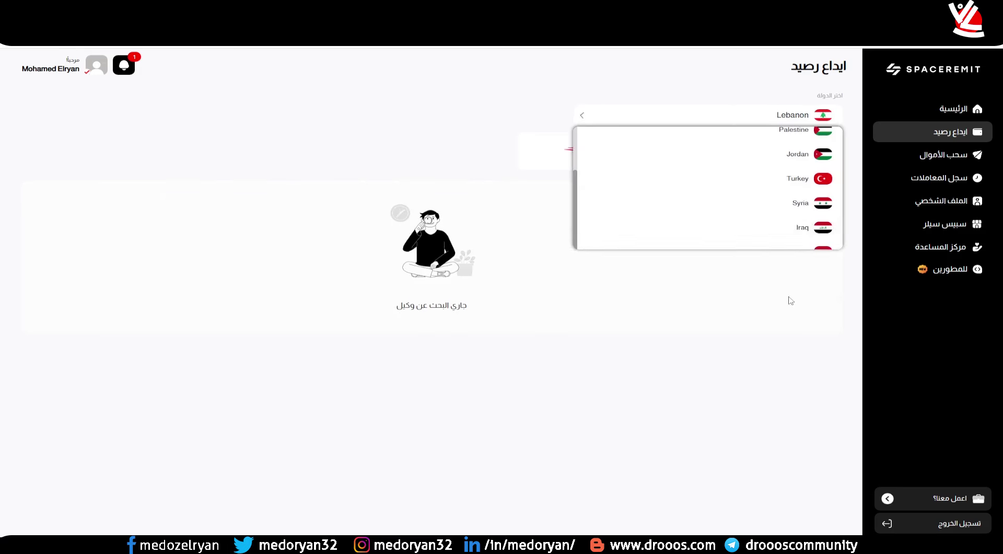
{"action": "left_click", "coordinate": [722, 124]}
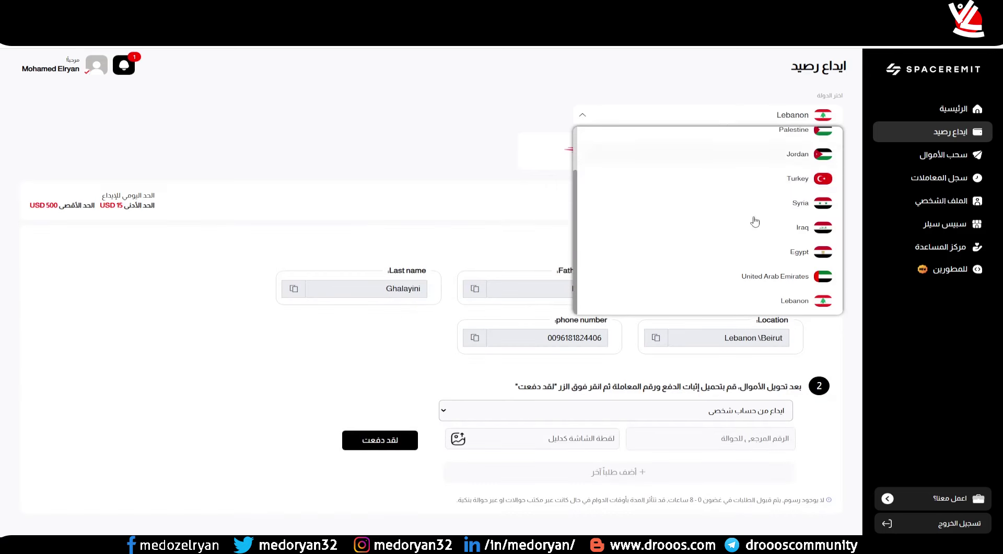
{"action": "left_click", "coordinate": [761, 252]}
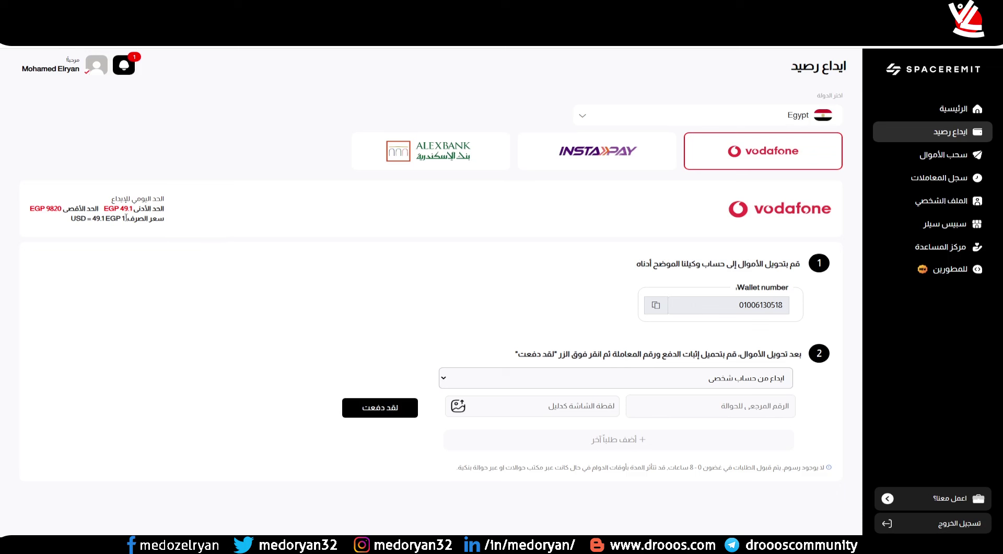
{"action": "double_click", "coordinate": [122, 209]}
{"action": "left_click", "coordinate": [126, 209]}
{"action": "left_click_drag", "start_coordinate": [739, 308], "coordinate": [787, 309]}
{"action": "left_click", "coordinate": [761, 335]}
{"action": "left_click_drag", "start_coordinate": [733, 310], "coordinate": [787, 309]}
{"action": "left_click", "coordinate": [467, 300]}
{"action": "left_click_drag", "start_coordinate": [560, 84], "coordinate": [553, 89]}
{"action": "type", "text": "50"}
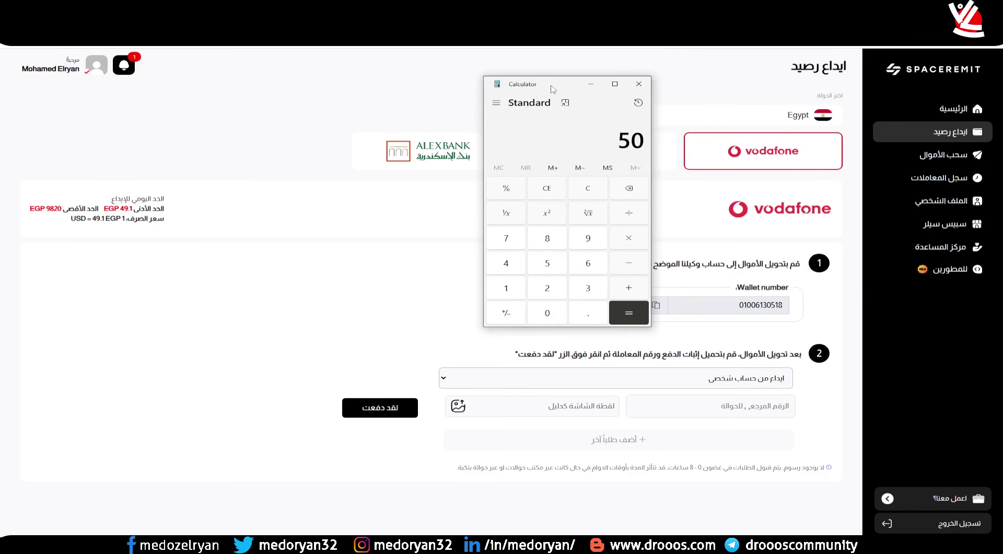
{"action": "type", "text": "*"}
{"action": "type", "text": "49"}
{"action": "type", "text": ".1"}
{"action": "key", "text": "Return"}
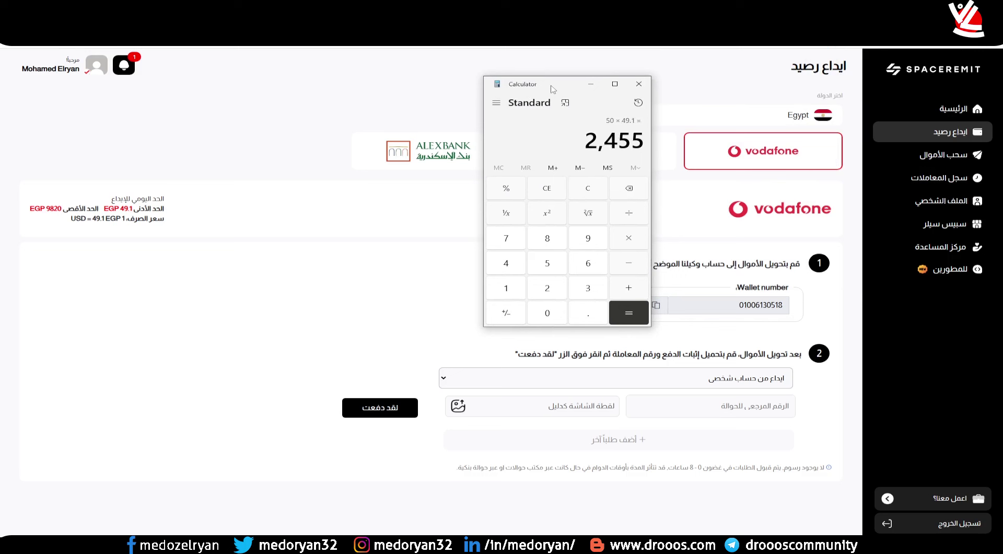
{"action": "left_click_drag", "start_coordinate": [592, 147], "coordinate": [646, 146]}
{"action": "left_click", "coordinate": [589, 145]}
{"action": "left_click", "coordinate": [639, 83]}
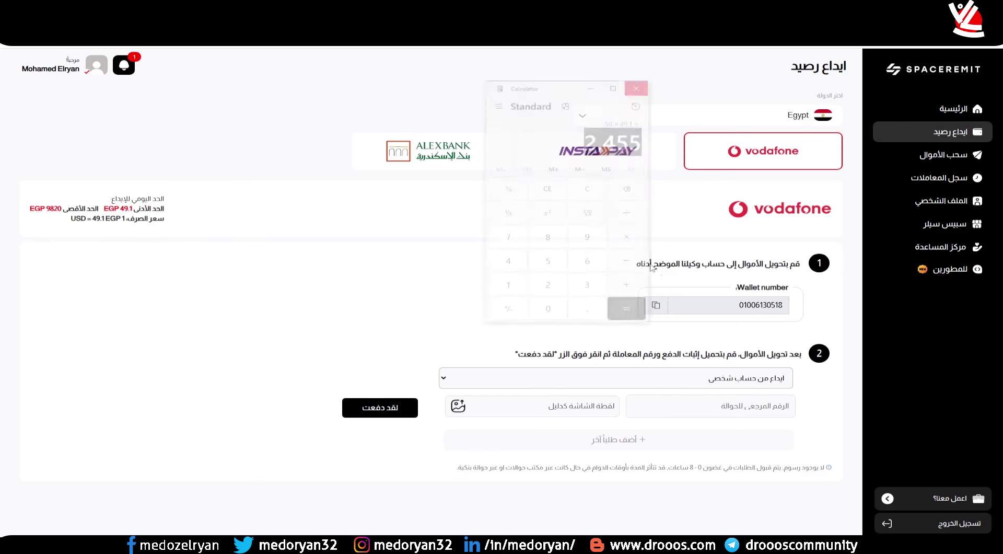
- Select the Vodafone agent's wallet number, then clear the selection
{"action": "double_click", "coordinate": [754, 307]}
{"action": "left_click", "coordinate": [755, 307]}
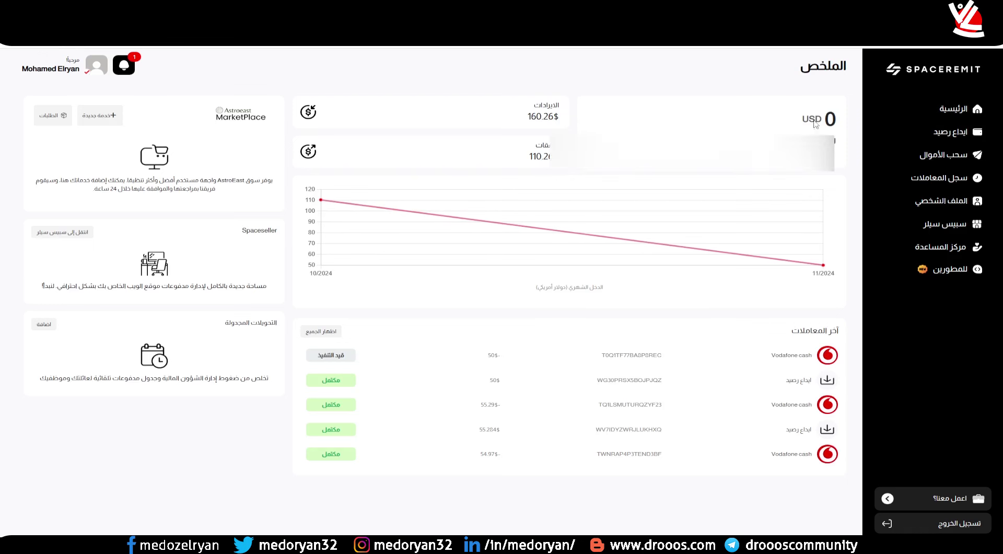
- Enter 50 on the withdrawal page, choose the global transfer type and RedotPay as payout
{"action": "left_click", "coordinate": [923, 159]}
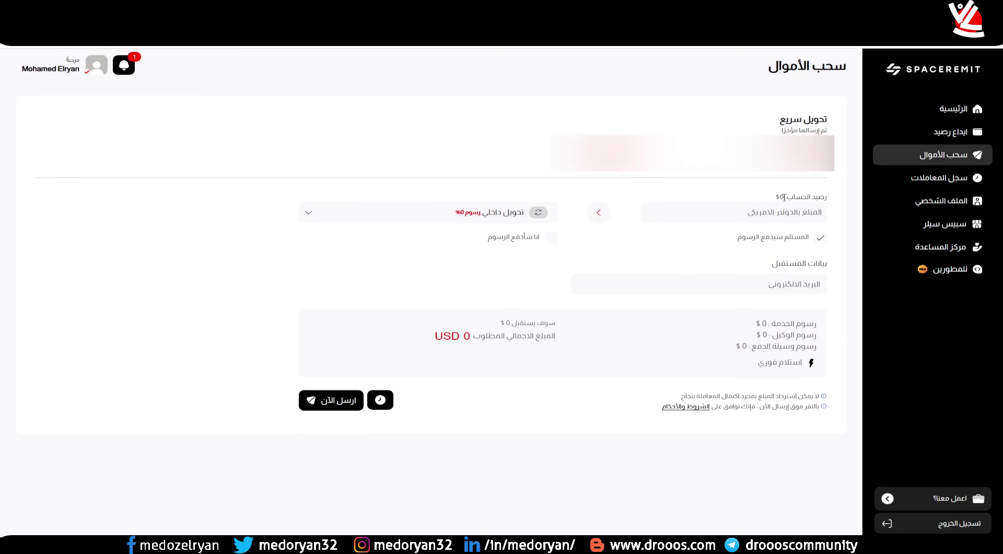
{"action": "left_click", "coordinate": [775, 212]}
{"action": "type", "text": "50"}
{"action": "left_click", "coordinate": [490, 223]}
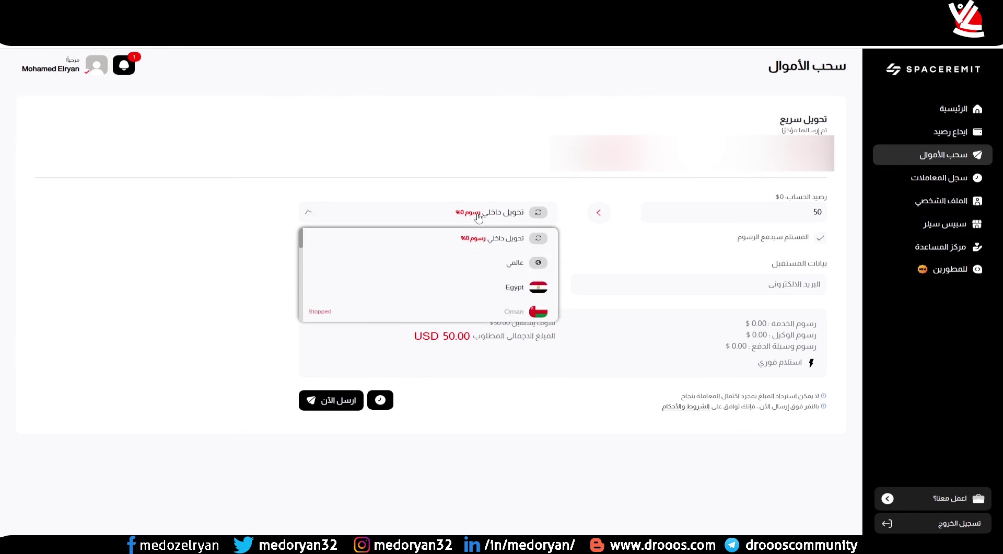
{"action": "left_click", "coordinate": [499, 261]}
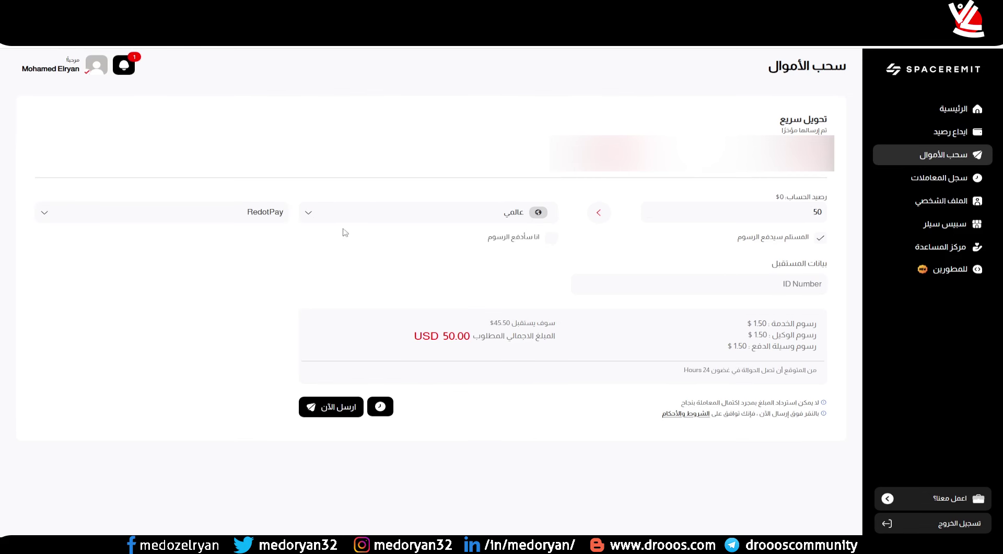
{"action": "left_click", "coordinate": [254, 214]}
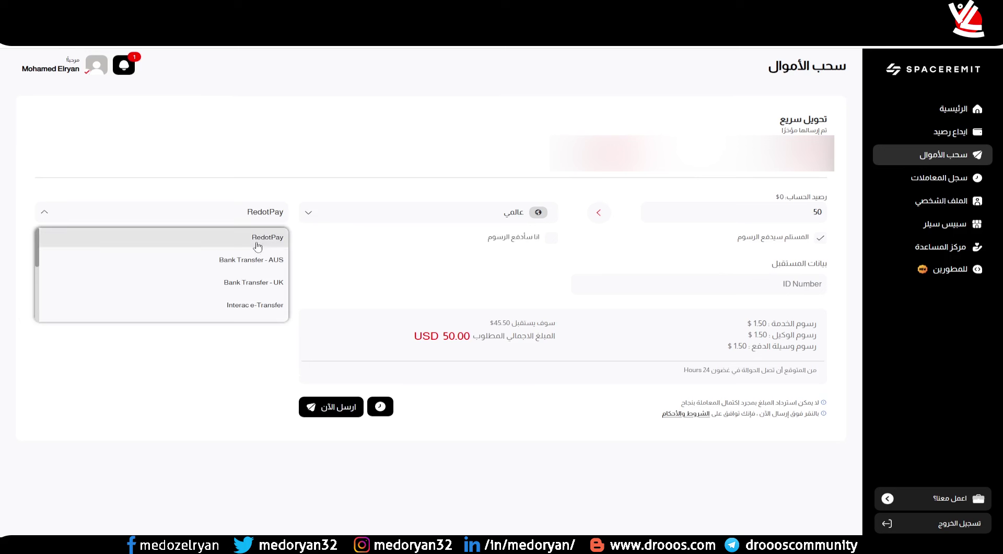
{"action": "left_click", "coordinate": [255, 236]}
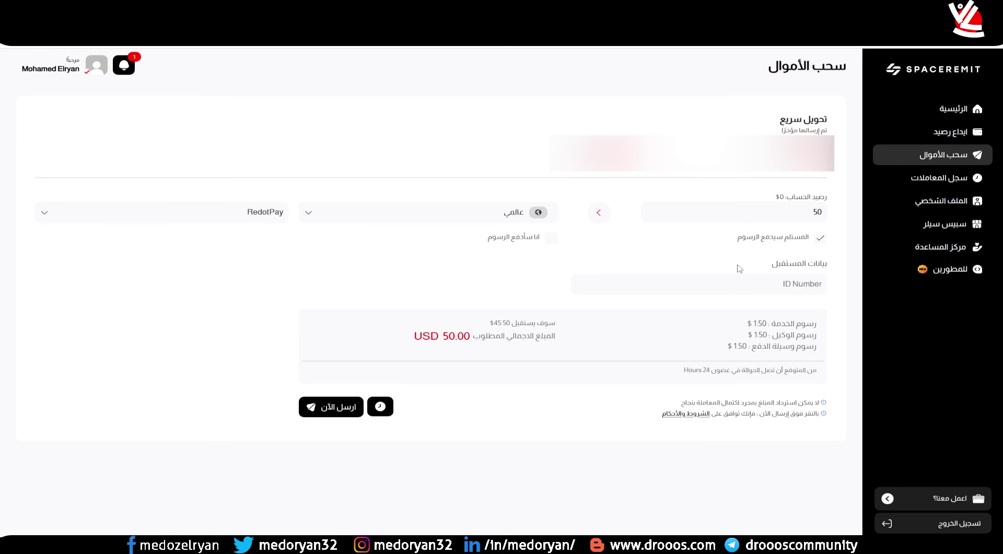